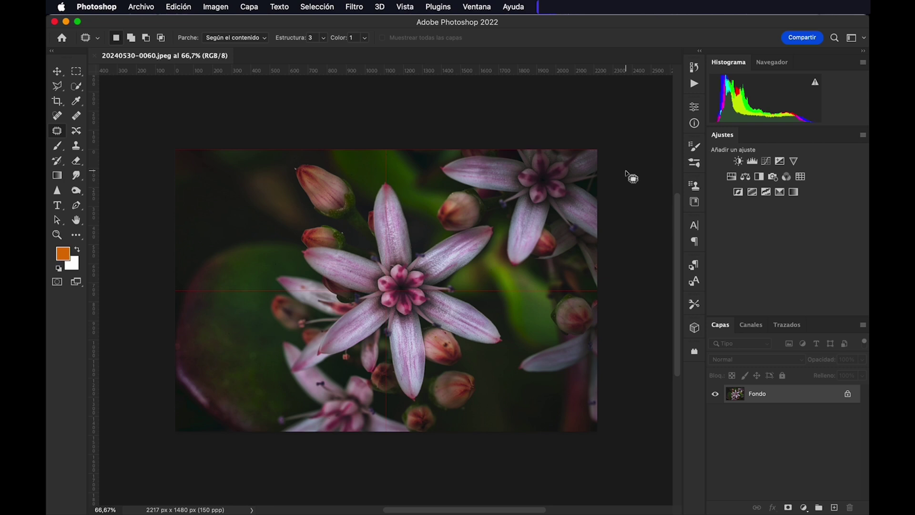
Show the Acciones panel and begin a new action with its settings form.
click(697, 85)
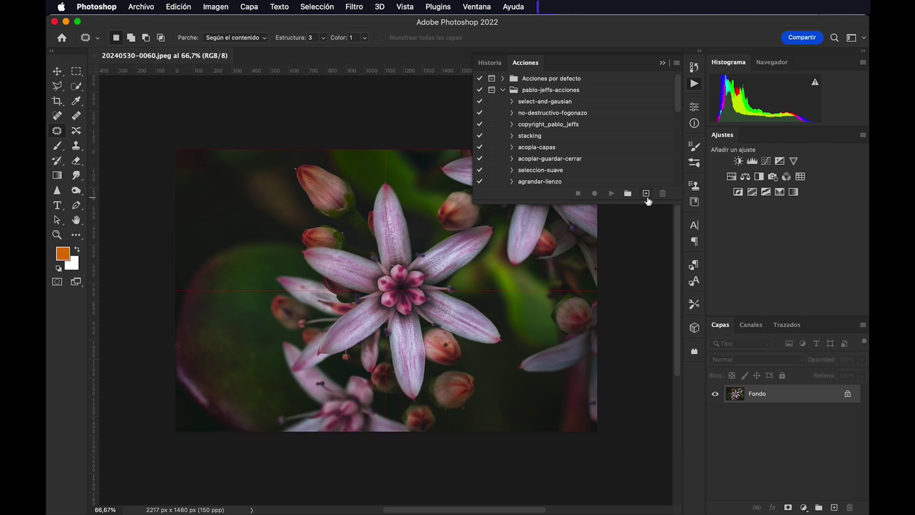
click(646, 199)
click(646, 195)
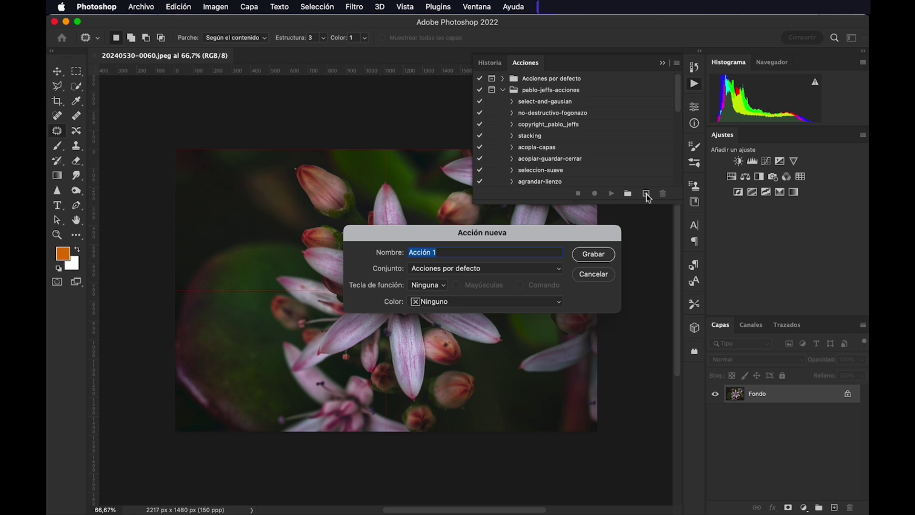
Name the action 'enfoque', put it in the pablo-jeffs-acciones set, and start recording.
text(enfoque)
click(559, 271)
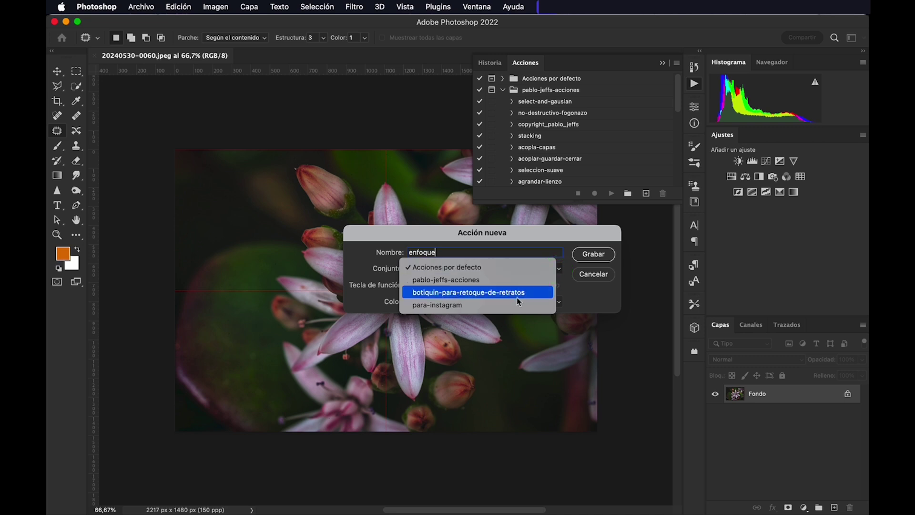
click(510, 285)
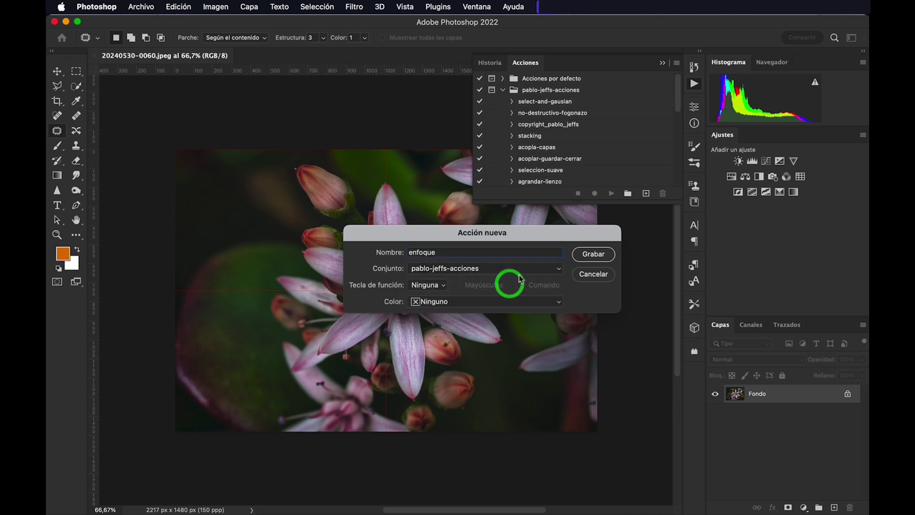
click(600, 260)
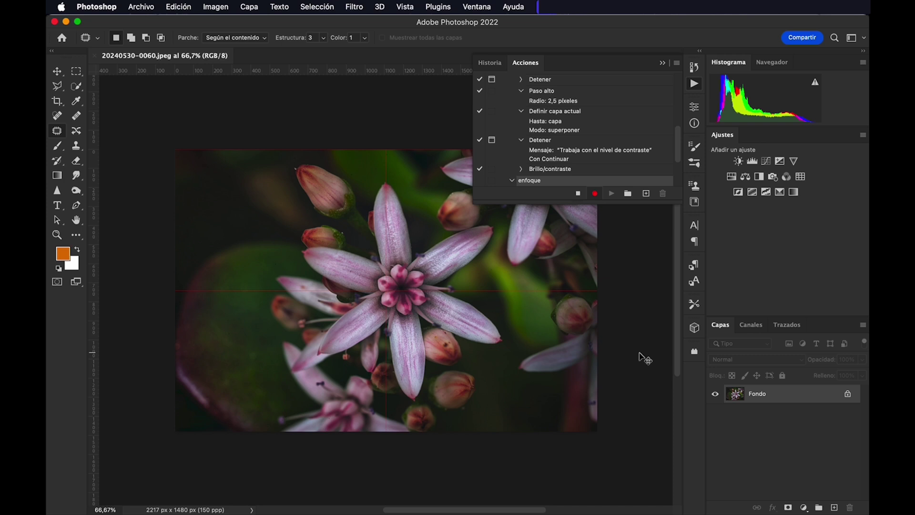
Duplicate the photo onto Capa 1 and convert Capa 1 into a smart object.
key(ctrl+j)
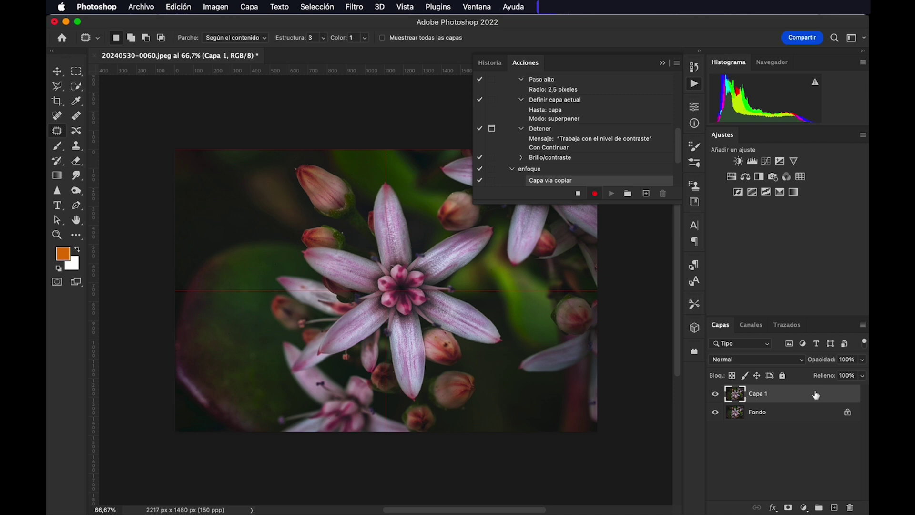
drag(816, 389, 816, 390)
right_click(810, 390)
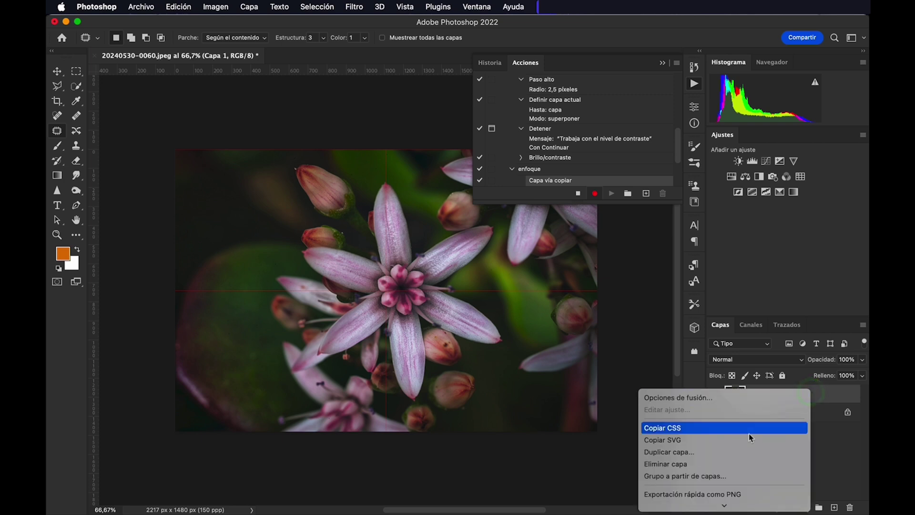
scroll(748, 436, down, 5)
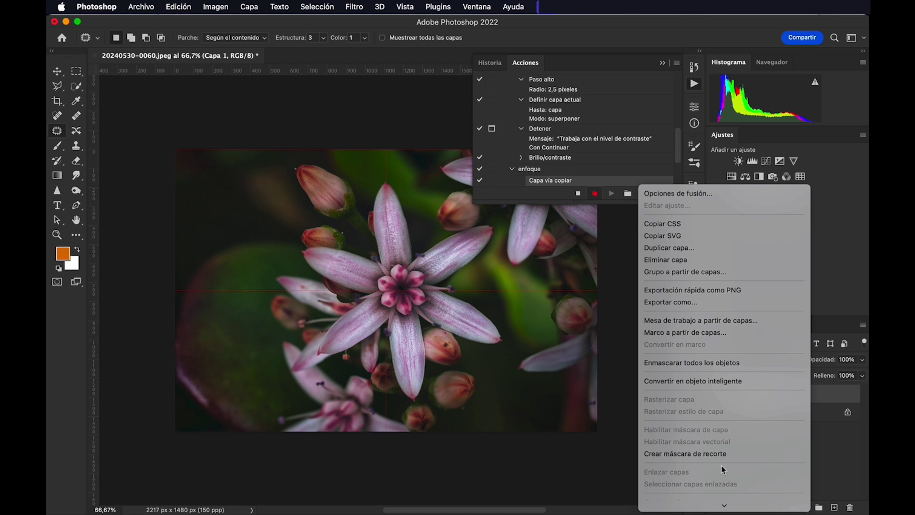
click(725, 381)
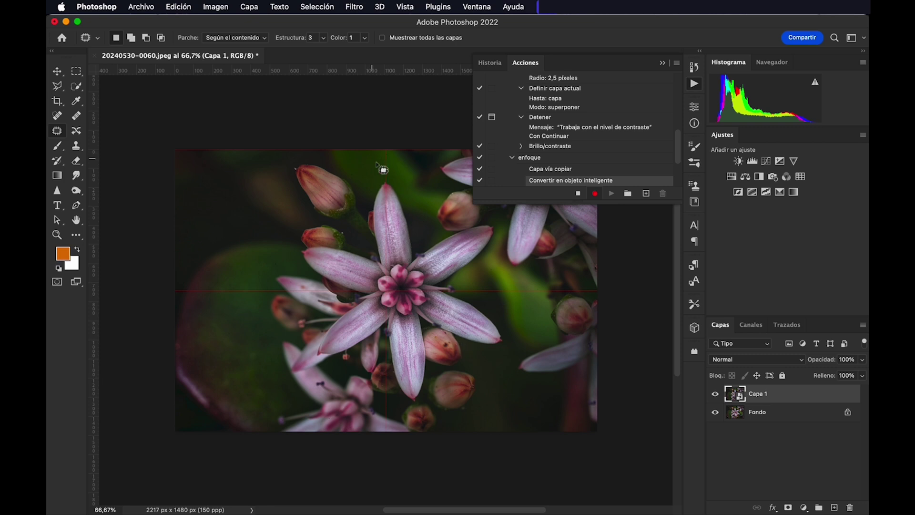
click(355, 8)
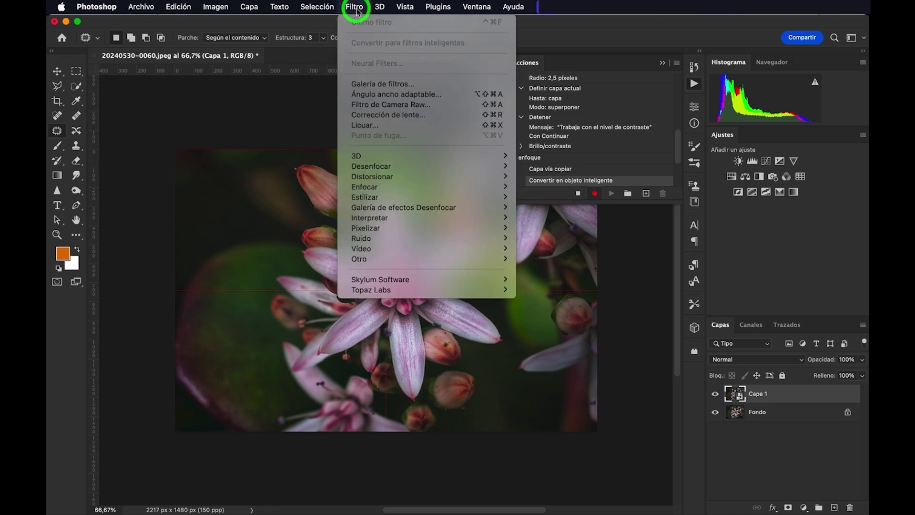
mouse_move(372, 259)
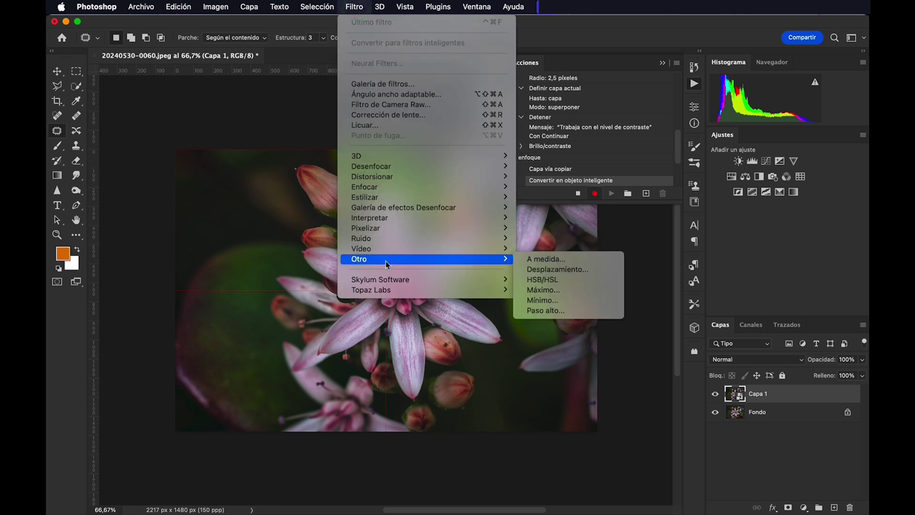
Apply a Paso alto filter with a 2,5-pixel radius to Capa 1.
click(562, 313)
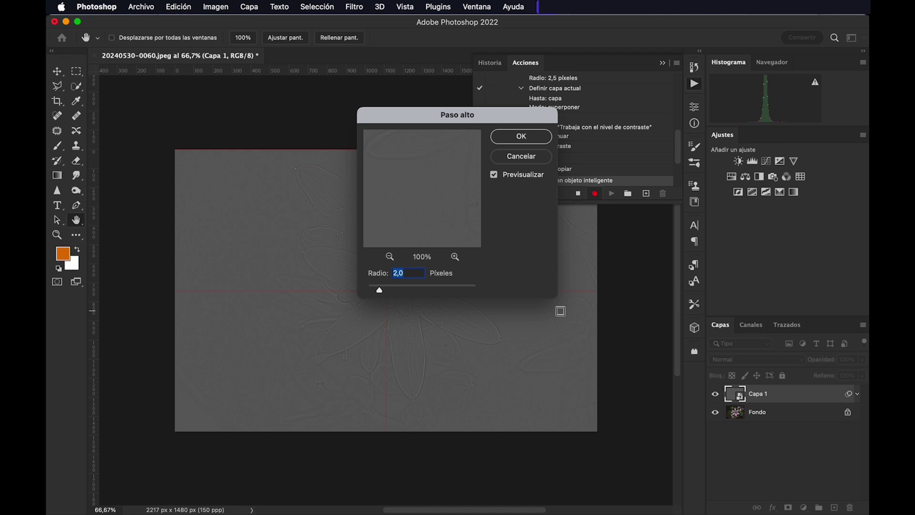
key(shift+Up)
key(Down)
key(Down)
key(Down)
click(532, 138)
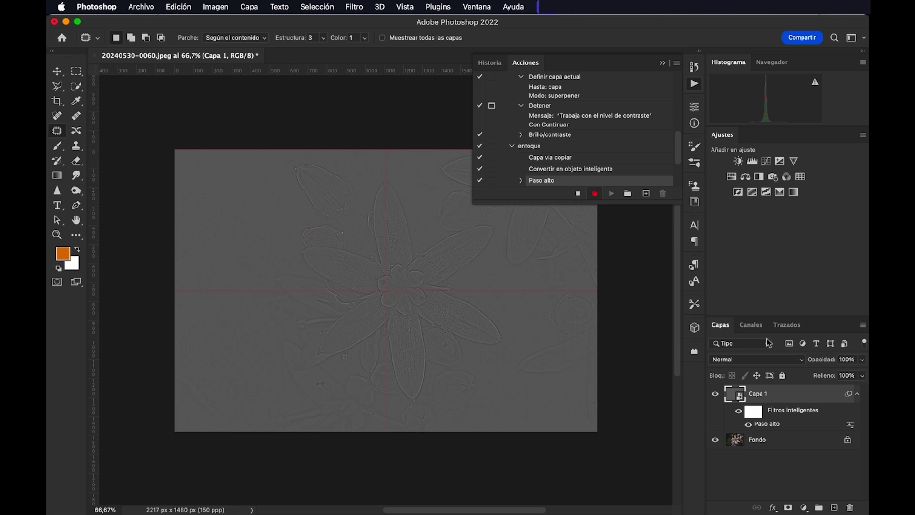
Set Capa 1's blend mode to Superponer.
click(803, 360)
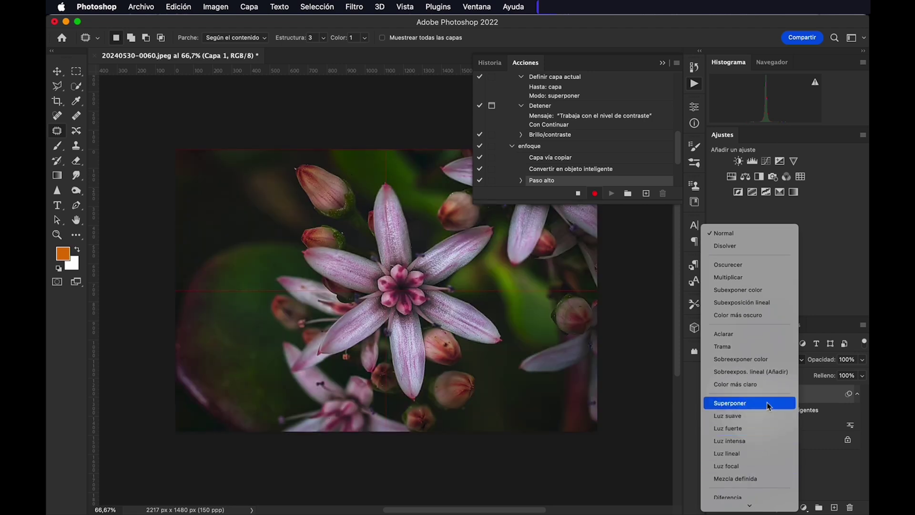
click(768, 404)
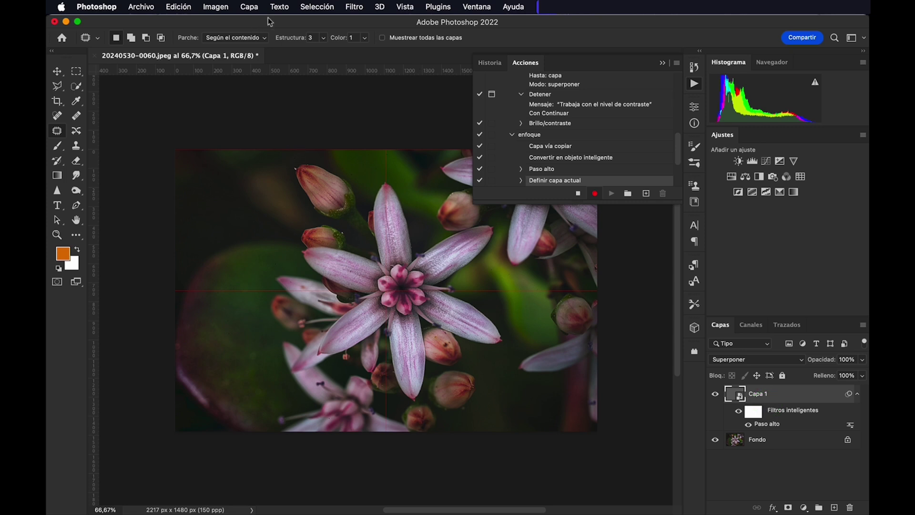
click(216, 7)
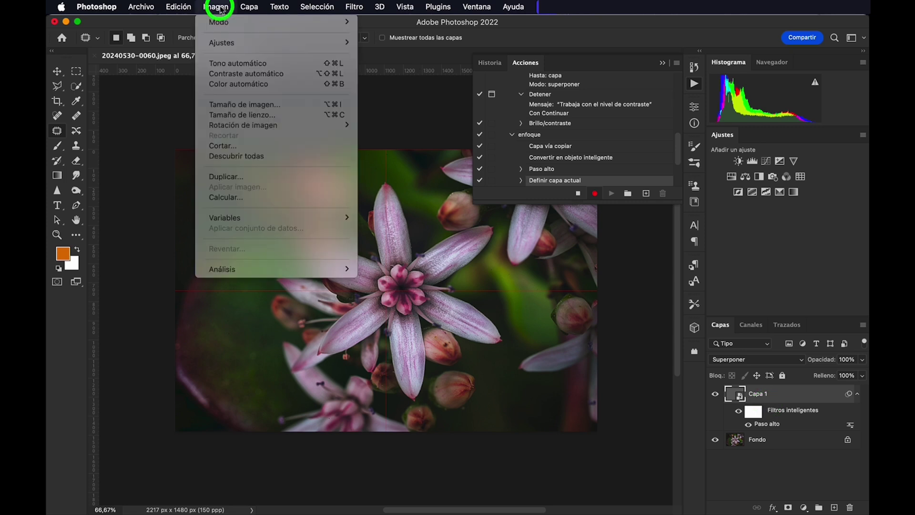
mouse_move(222, 43)
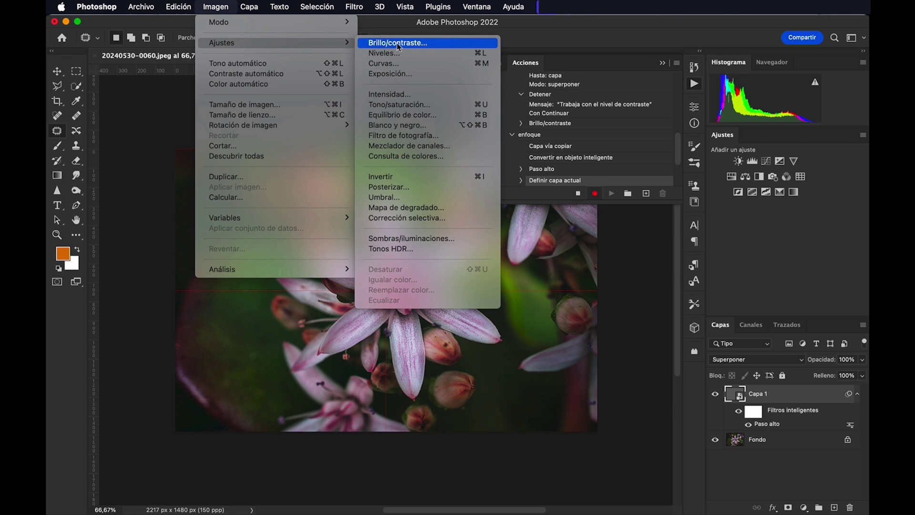
Apply legacy Brillo/contraste with Contraste 50 to Capa 1, checking the preview before confirming.
click(399, 43)
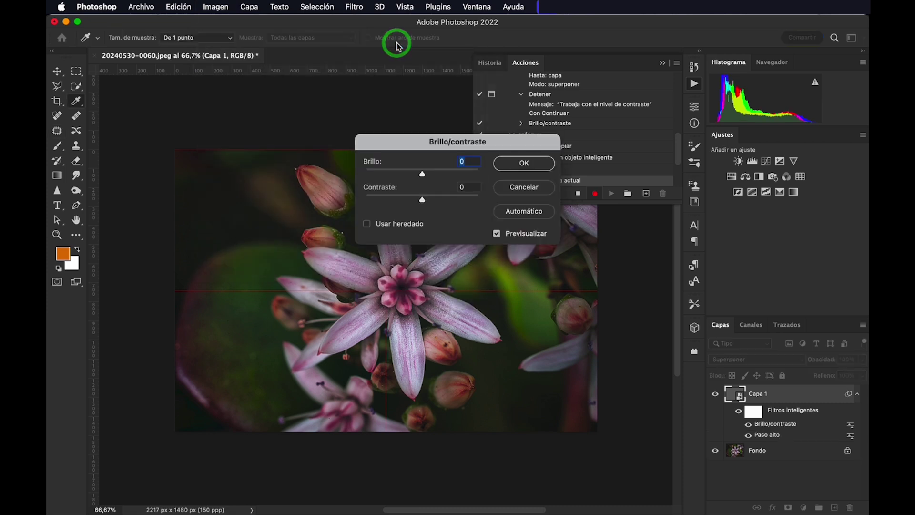
click(367, 224)
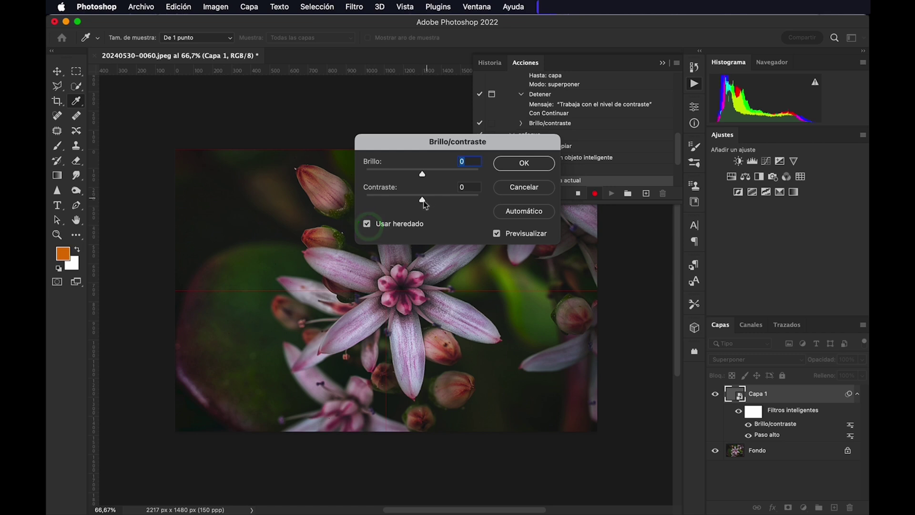
drag(422, 200, 453, 200)
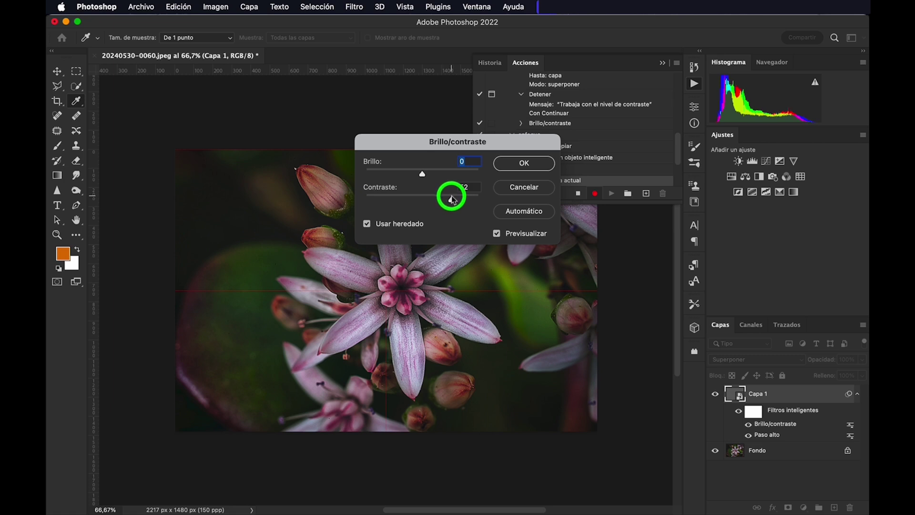
drag(453, 199, 451, 199)
text(50)
click(496, 233)
click(497, 235)
click(497, 234)
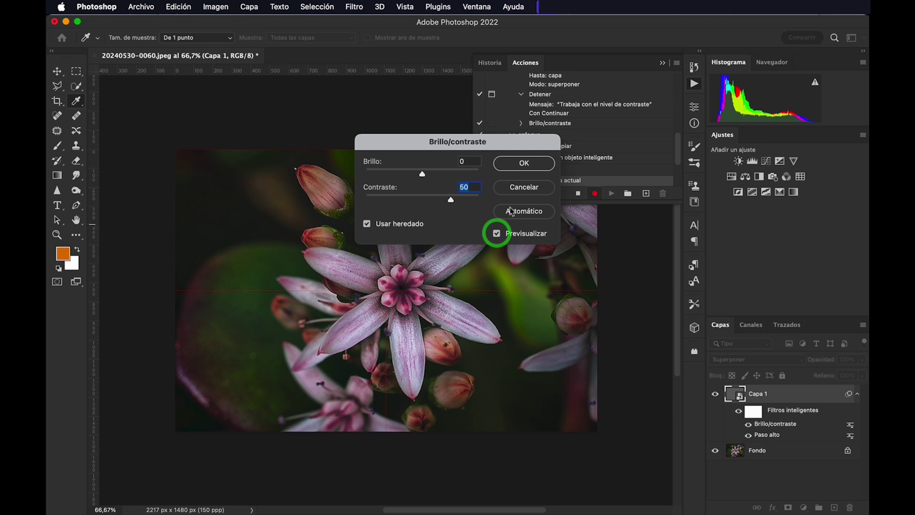
click(532, 164)
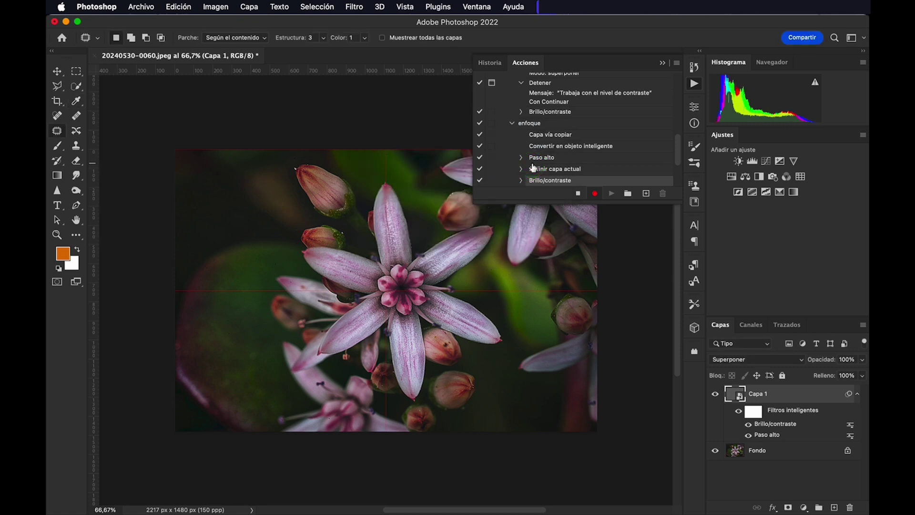
Stop recording and collapse the enfoque action in the actions list.
click(578, 194)
click(512, 124)
click(531, 125)
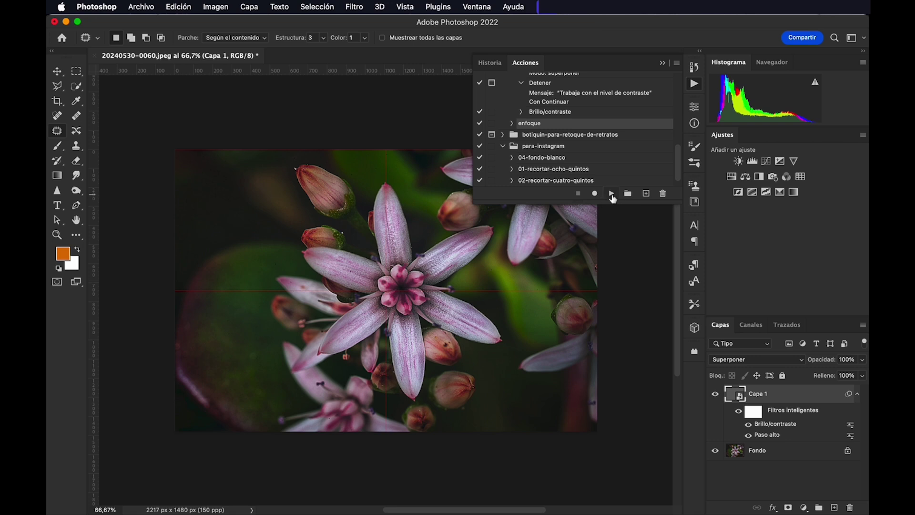
Close the Actions panel, zoom to 200%, and toggle Capa 1 off and on to compare.
click(694, 84)
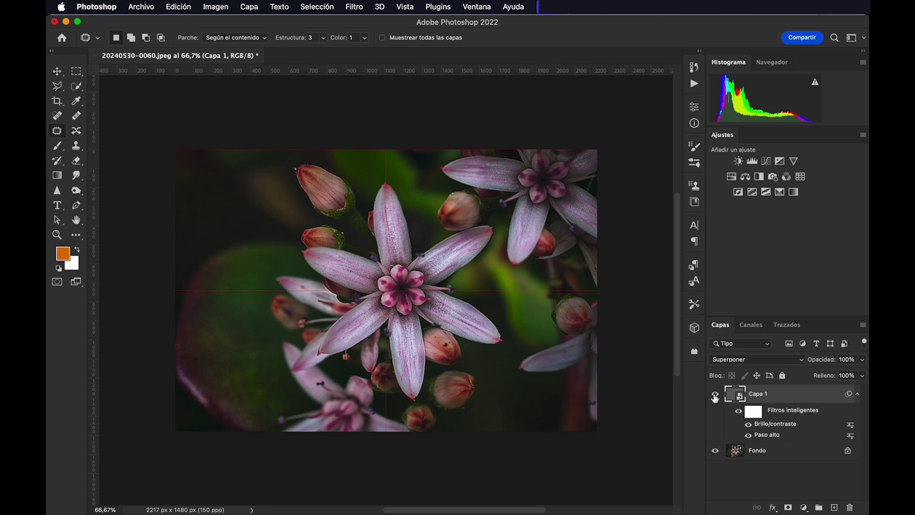
key(ctrl+plus)
key(ctrl+plus)
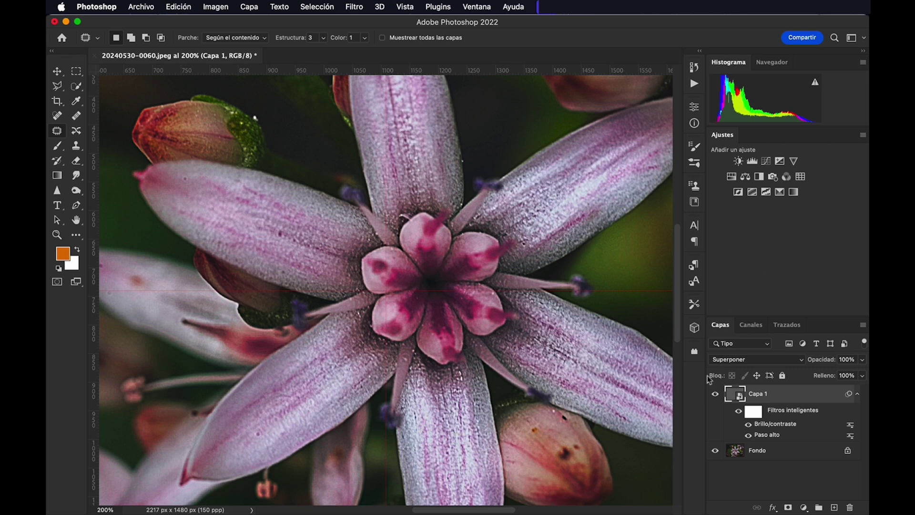
click(715, 394)
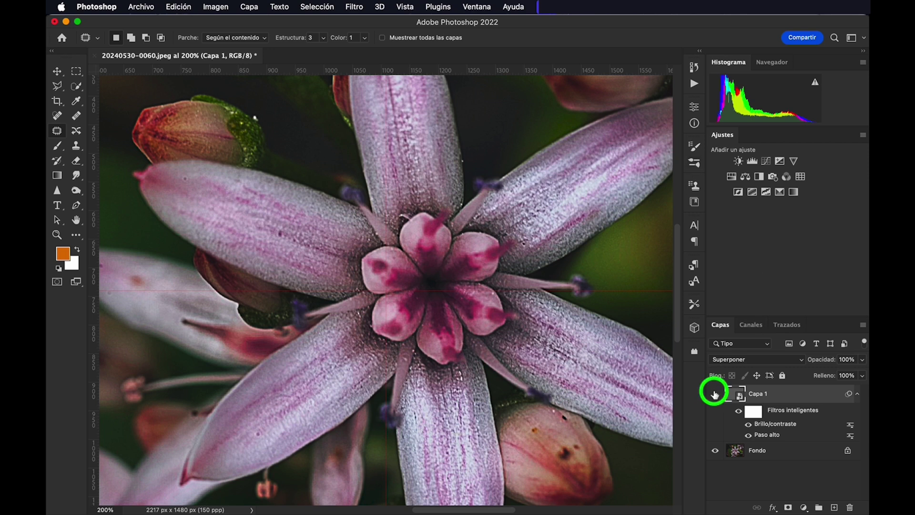
click(715, 393)
Zoom to 100%, compare with Capa 1 hidden, then delete Capa 1.
key(super+1)
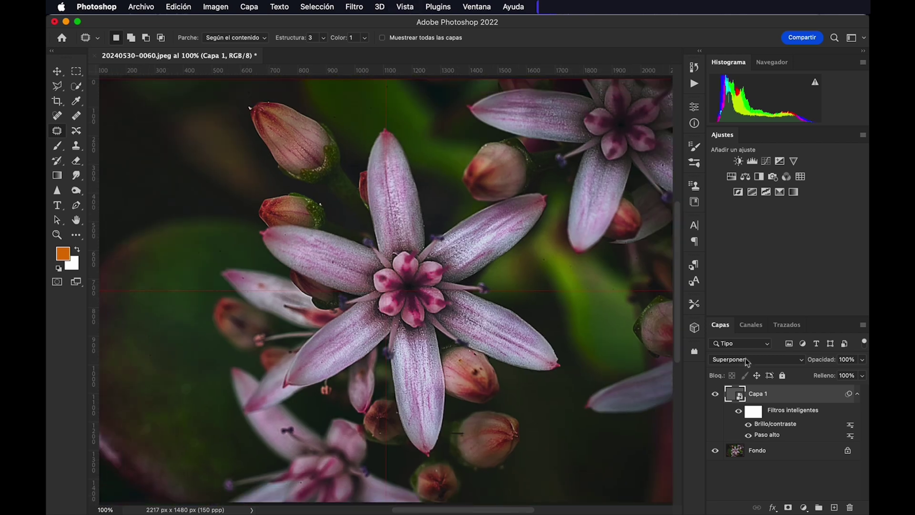
click(715, 395)
click(714, 395)
click(850, 507)
click(459, 192)
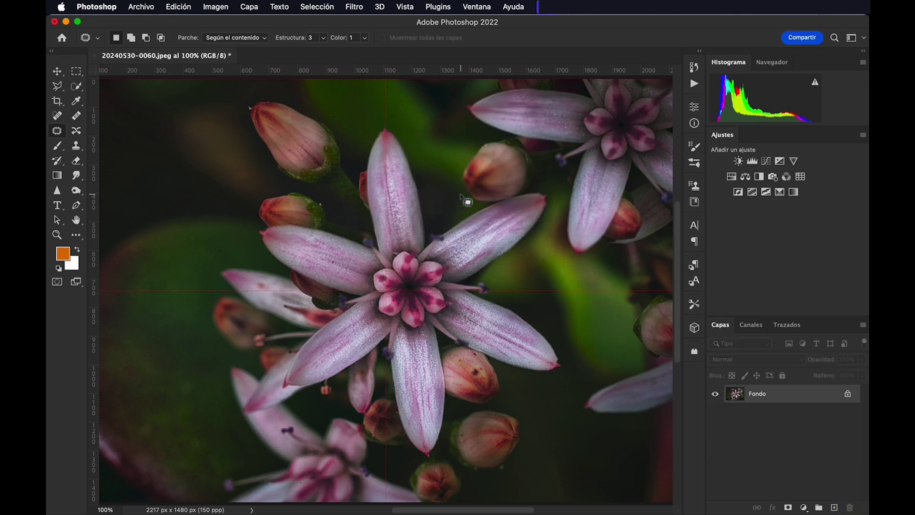
Replay the enfoque action from the Actions panel to rebuild the sharpened Capa 1.
click(695, 85)
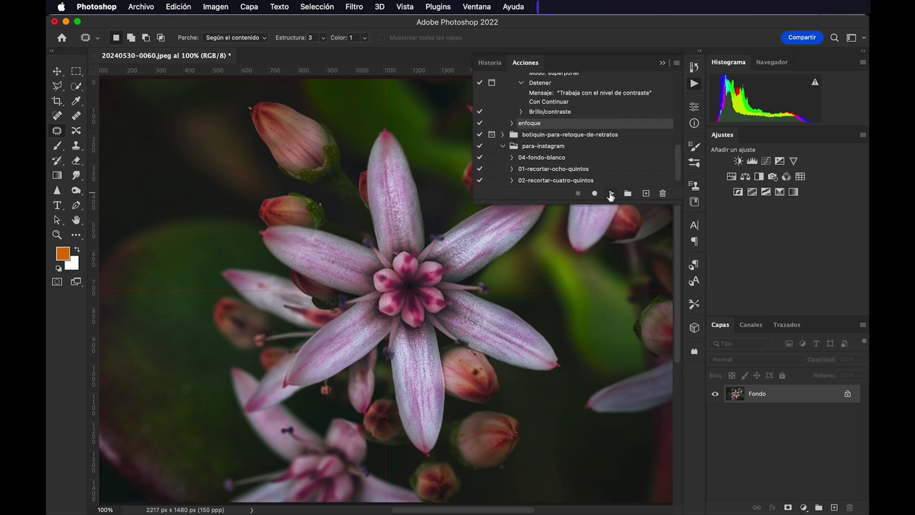
click(610, 193)
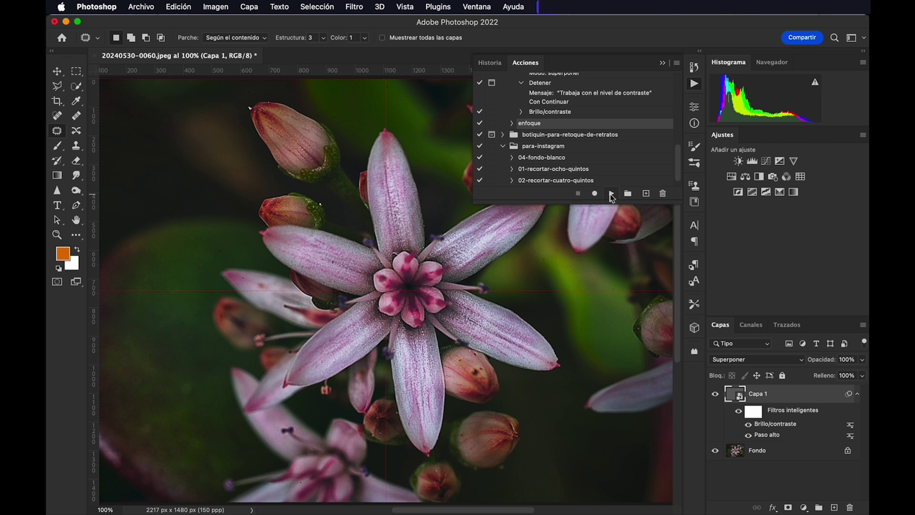
click(677, 63)
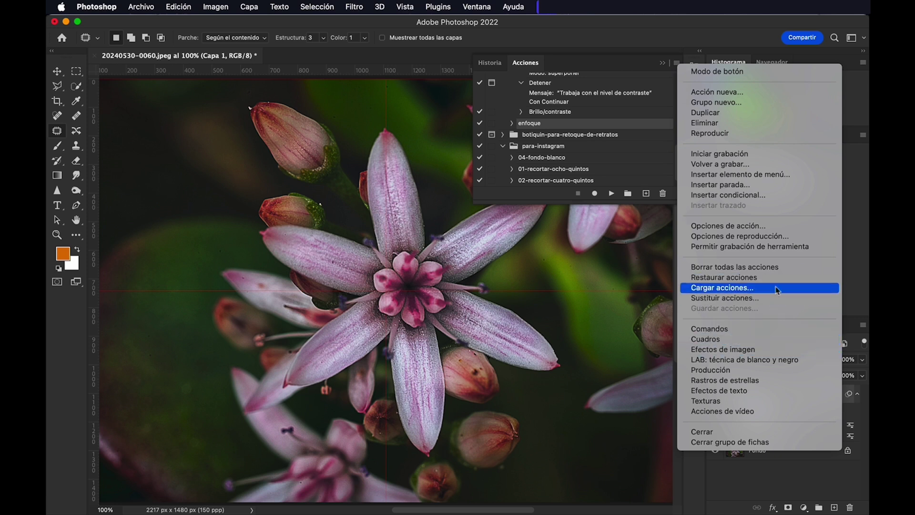
Dismiss the Actions options menu and collapse the Actions panel to show the sharpened flower.
click(696, 39)
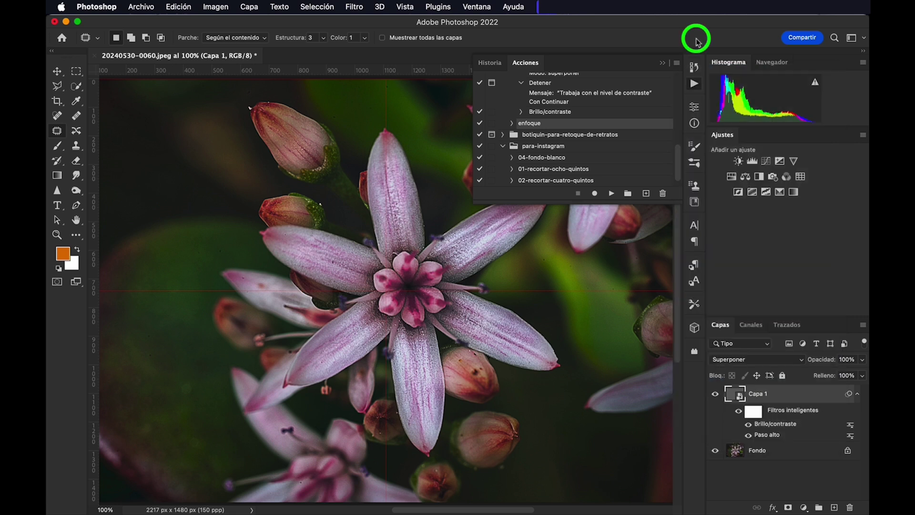
click(695, 84)
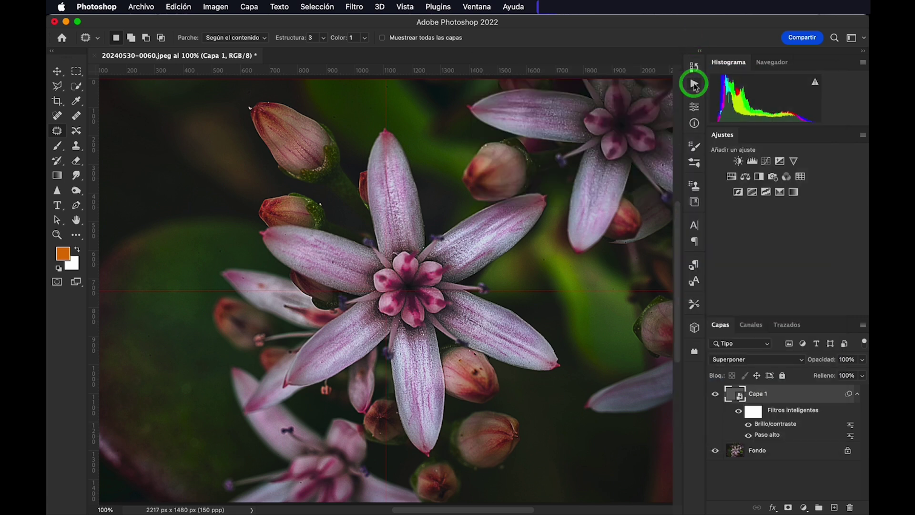